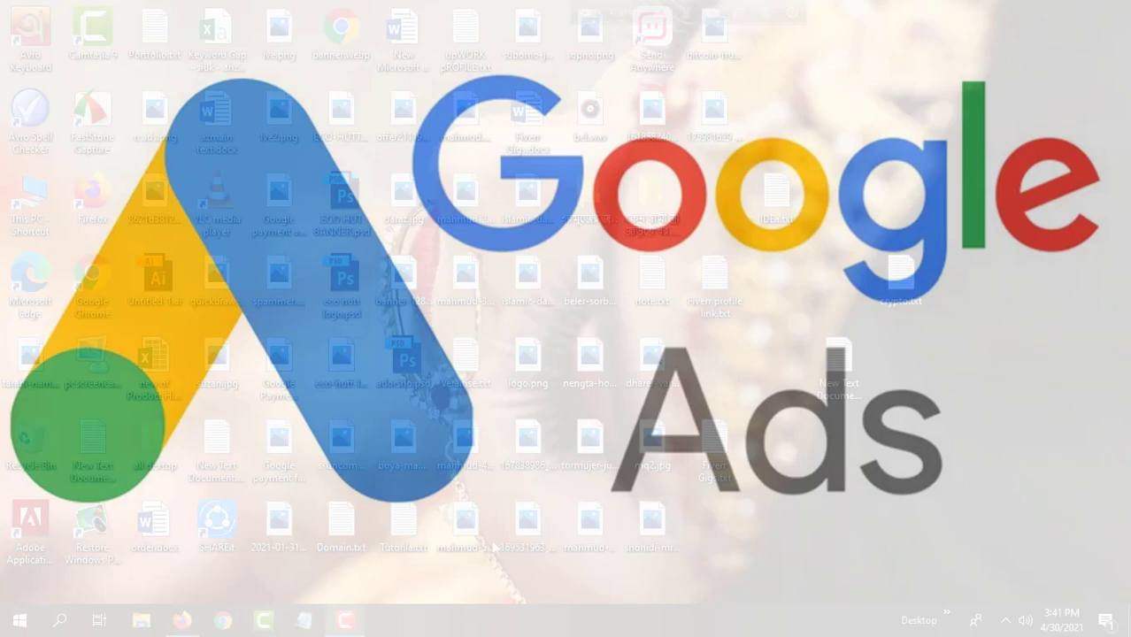
Step: Open Google Ads in Firefox and go to the settings of the first ended campaign in the list
click(179, 623)
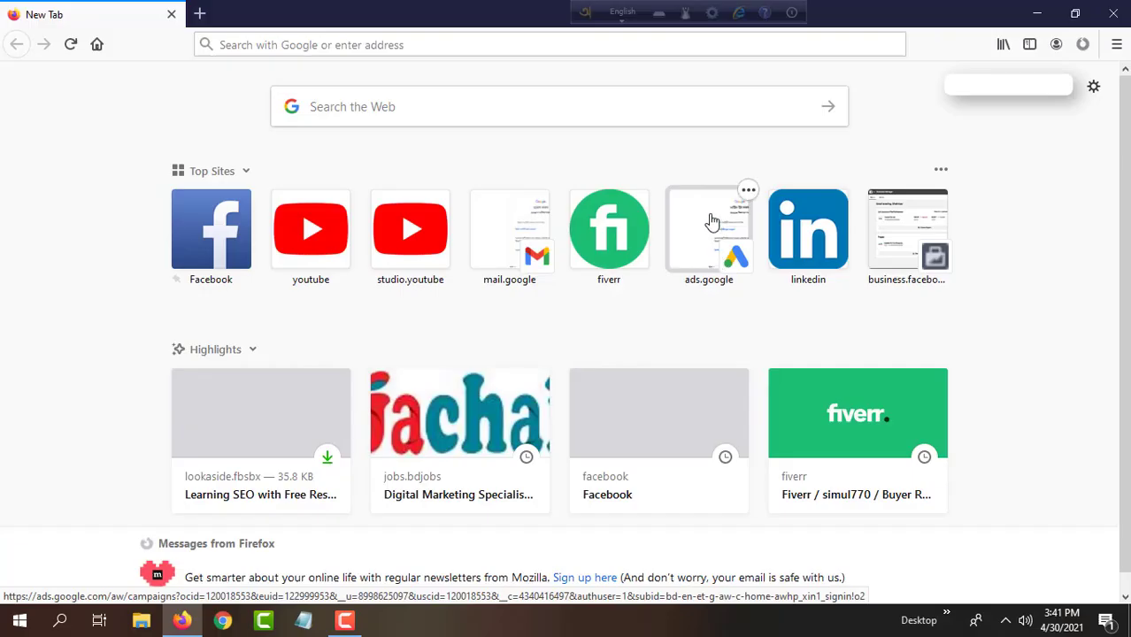
click(713, 221)
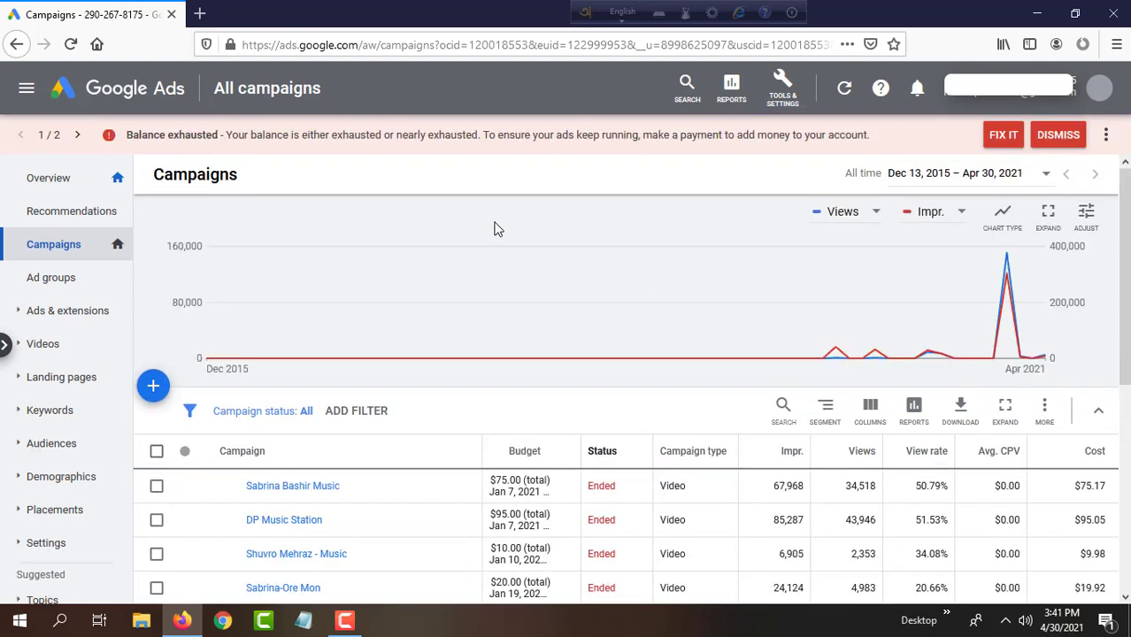
click(320, 491)
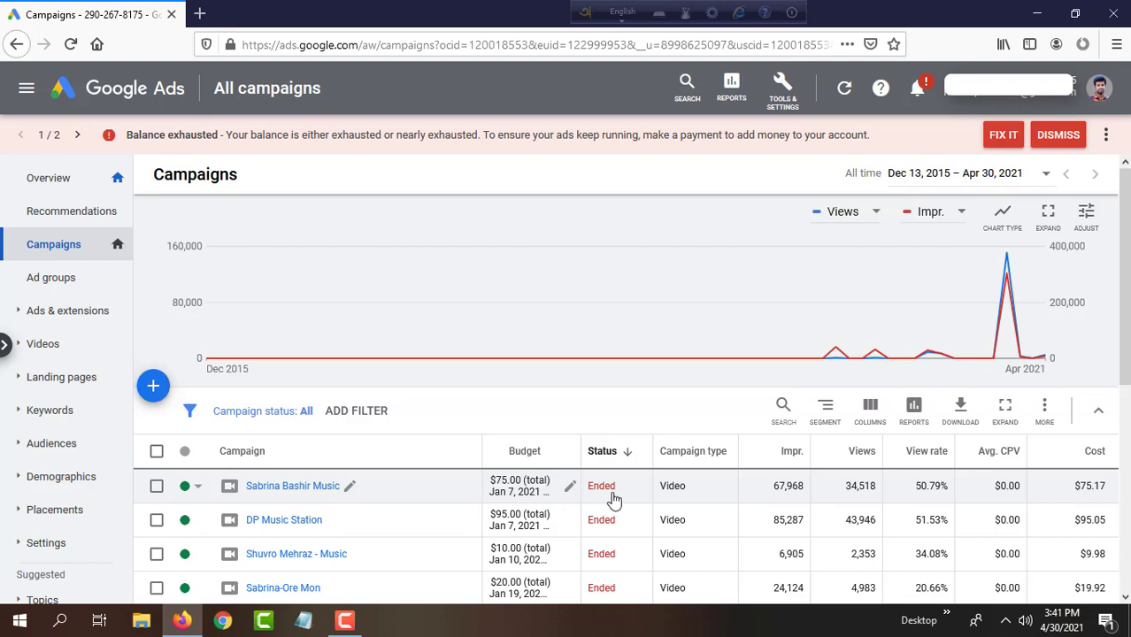
click(280, 488)
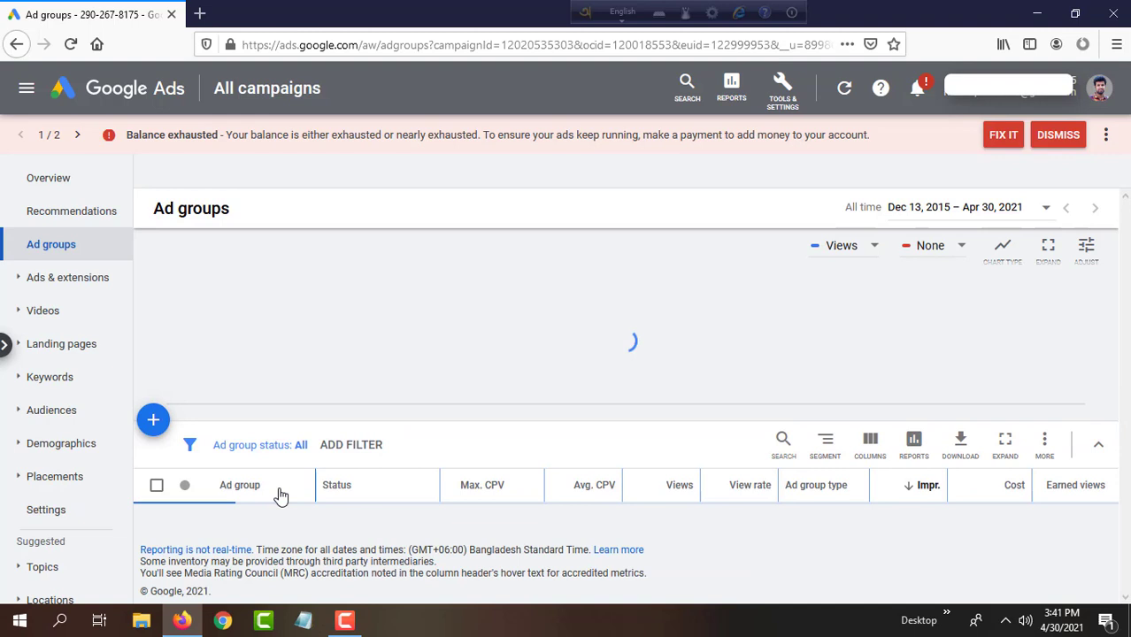
scroll(66, 354, down, 2)
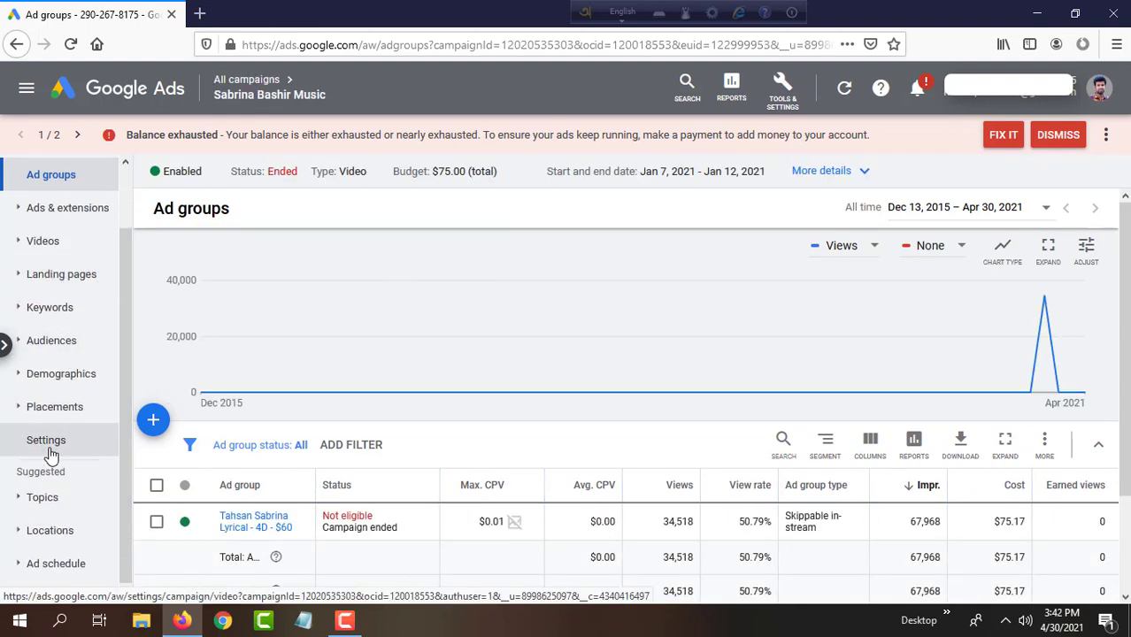
click(46, 441)
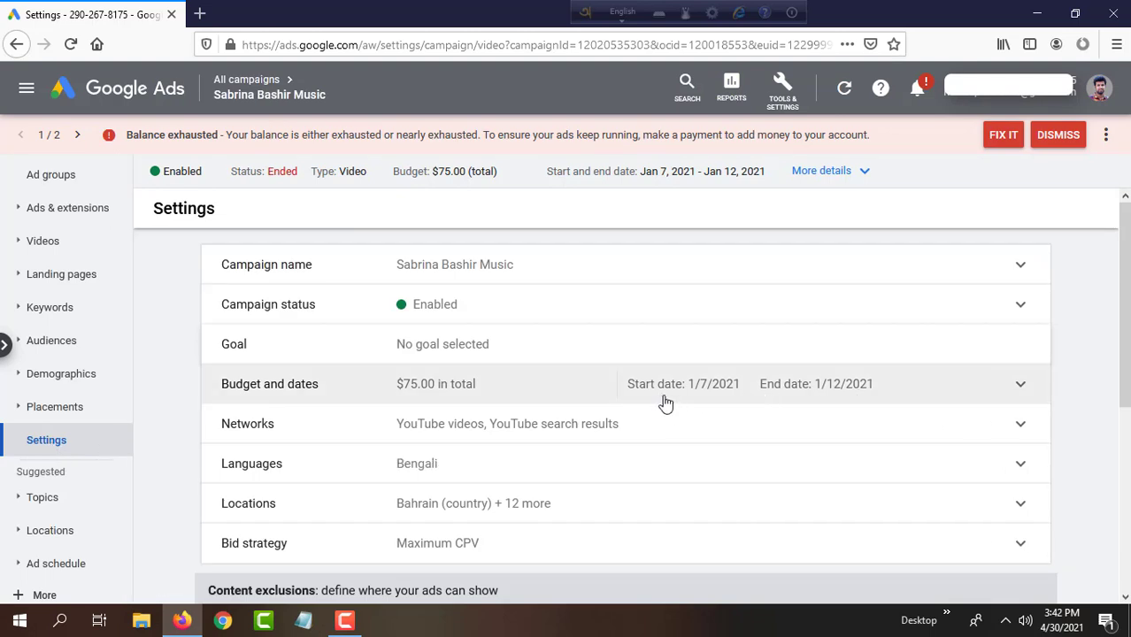
Step: Expand the campaign's budget and dates and set its end date to May 5, 2021
click(829, 397)
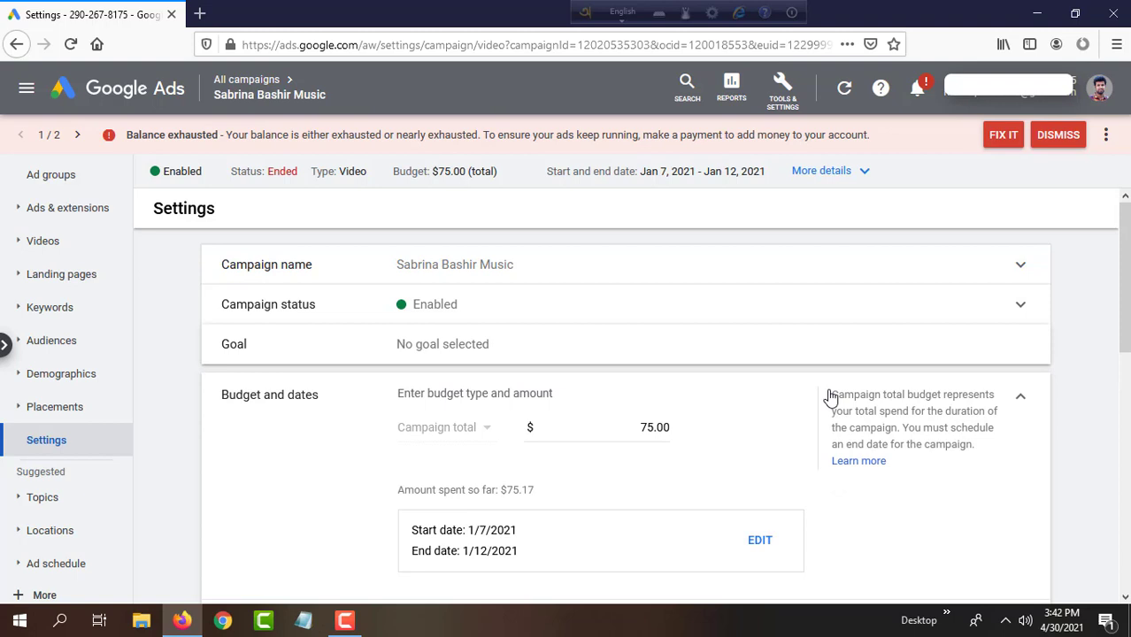
scroll(674, 427, down, 1)
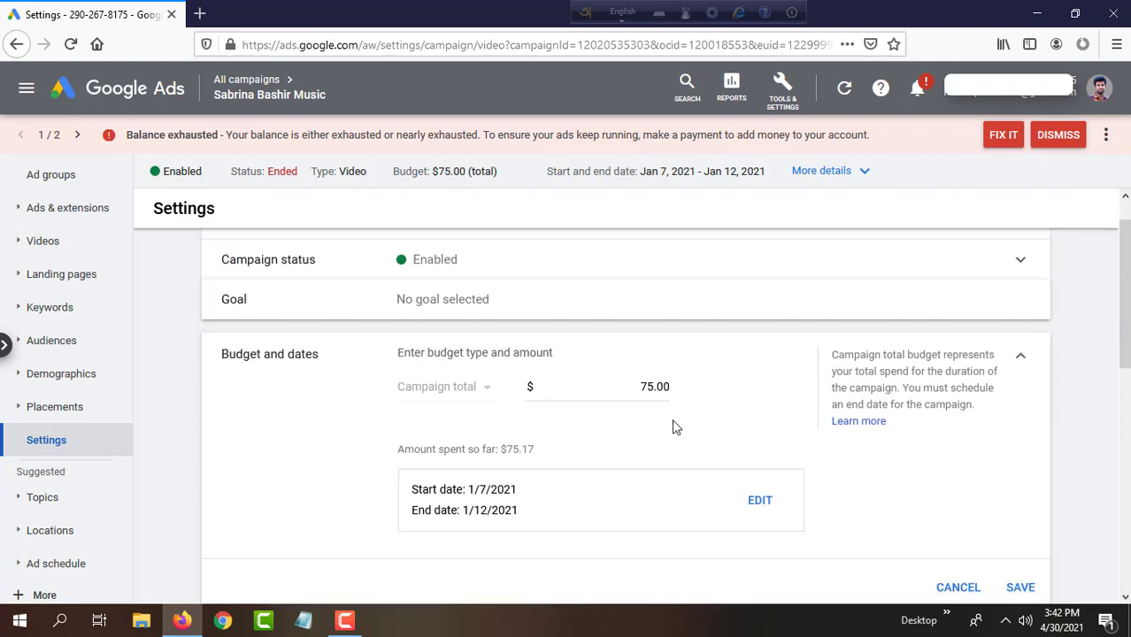
click(760, 501)
scroll(762, 500, down, 2)
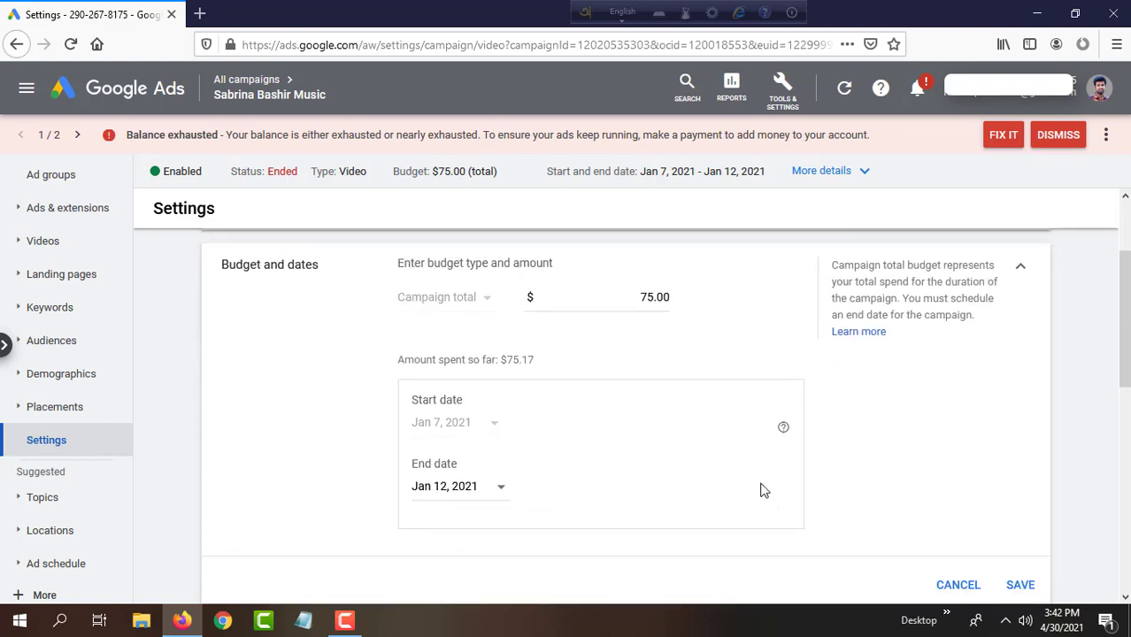
click(466, 500)
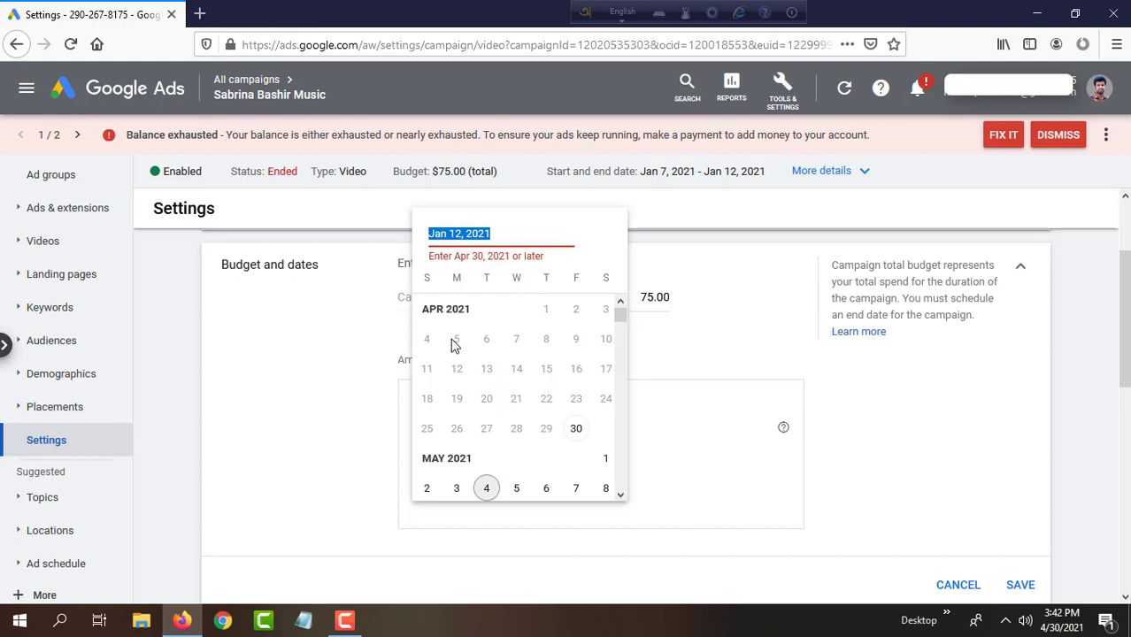
scroll(484, 407, down, 3)
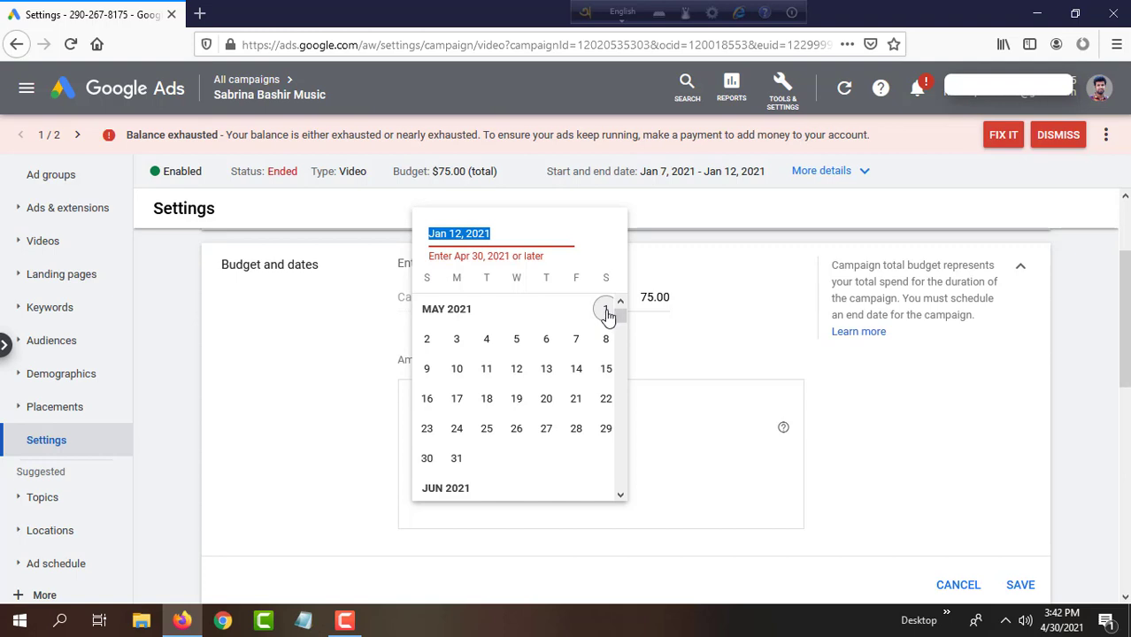
click(515, 342)
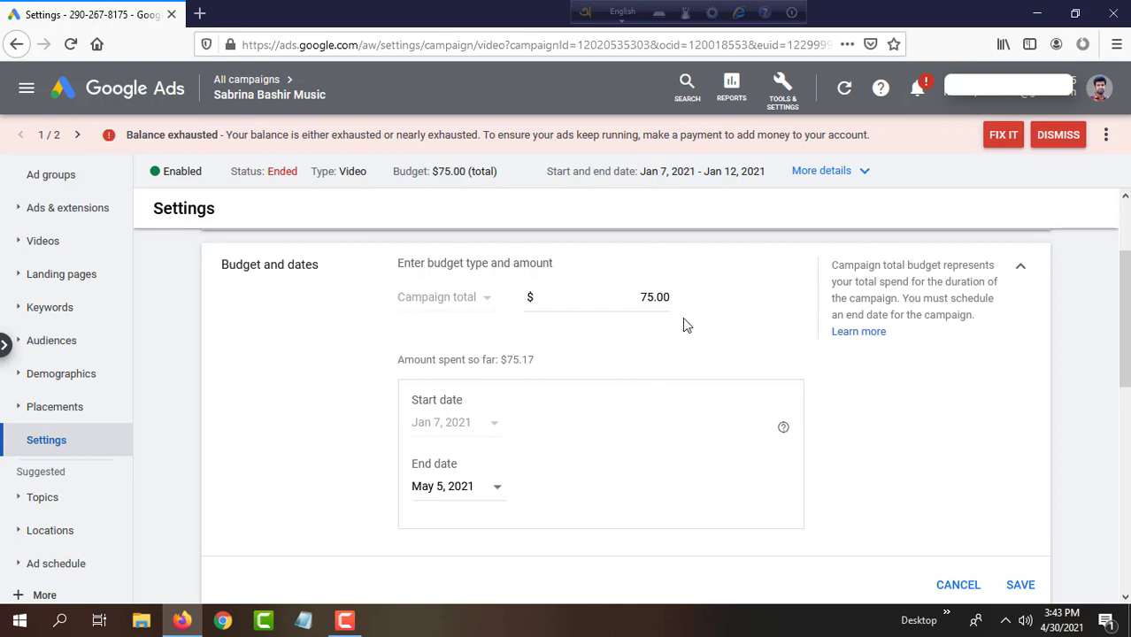
Step: Set the campaign total budget to $100.00
drag(640, 298, 673, 299)
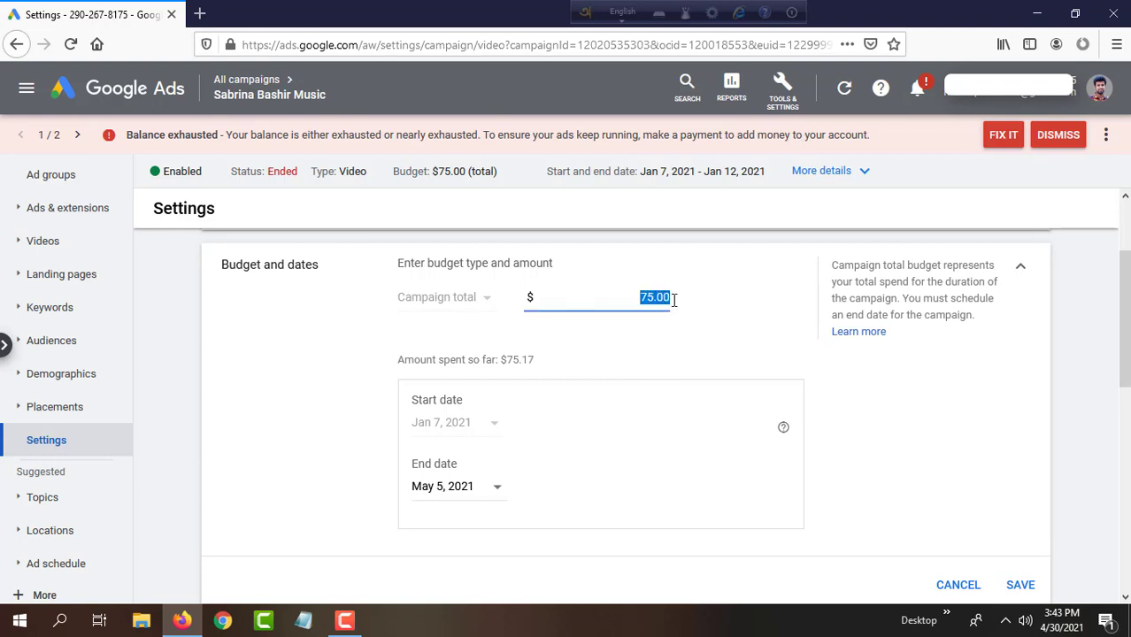
click(708, 308)
drag(636, 299, 649, 301)
click(648, 300)
drag(639, 300, 648, 300)
drag(641, 298, 654, 298)
text(100)
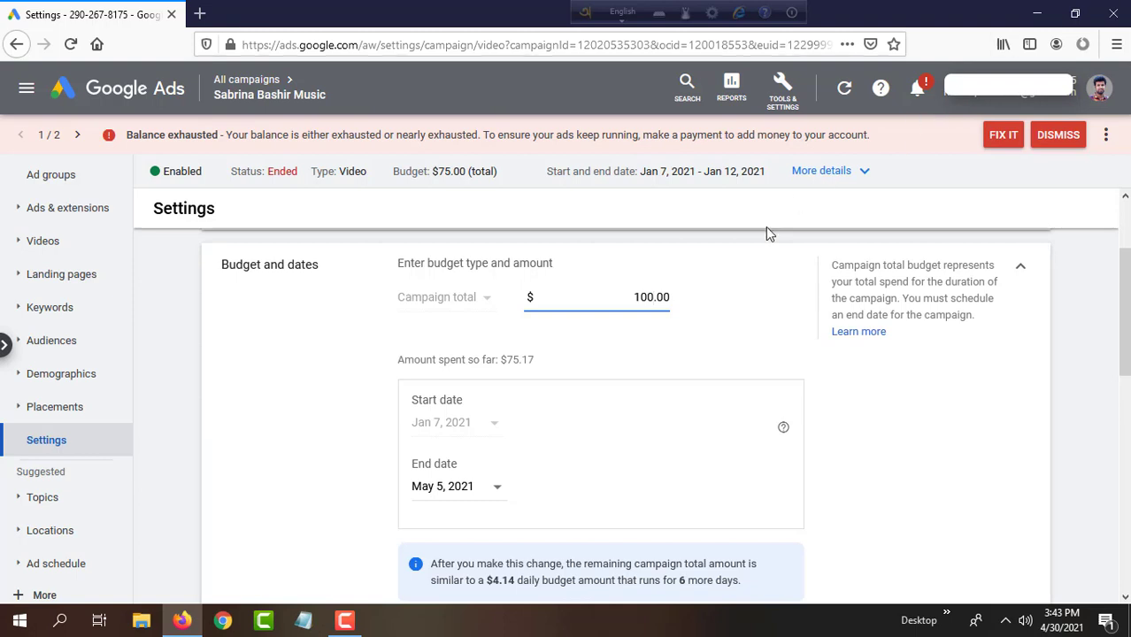
click(779, 315)
Step: Review the daily budget estimate and save the campaign's budget and date changes
scroll(601, 493, down, 1)
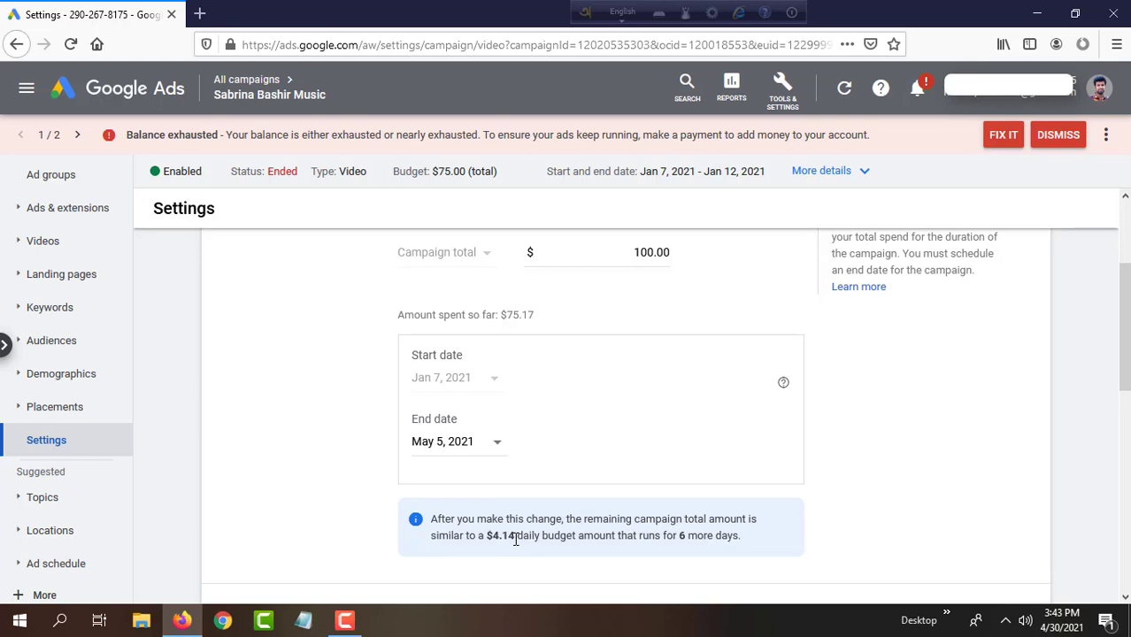
scroll(869, 506, up, 2)
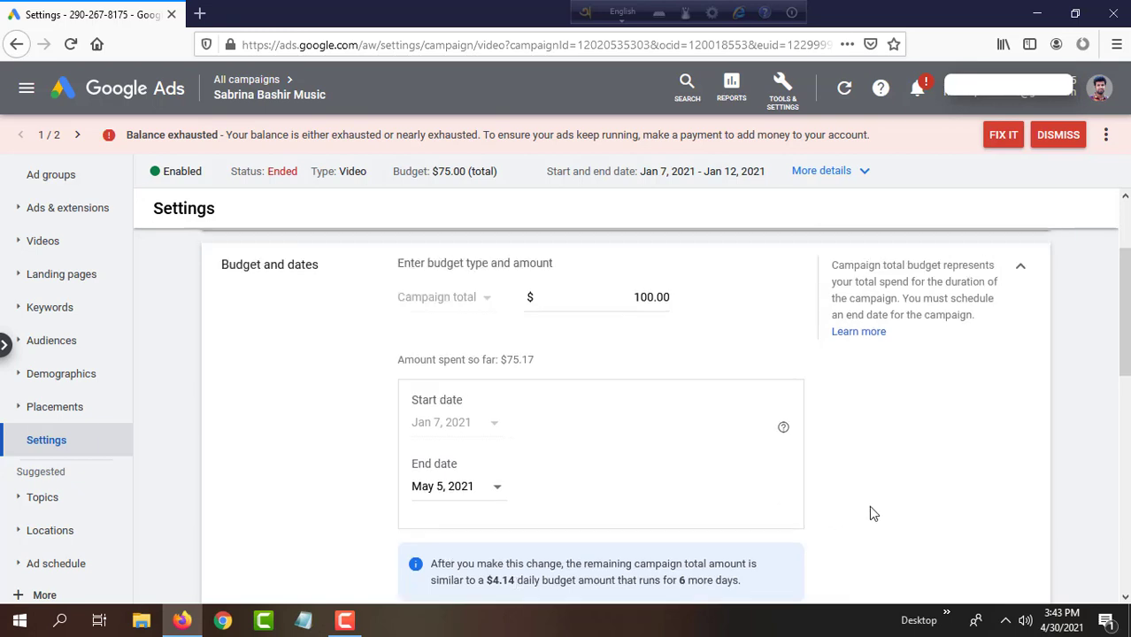
scroll(868, 511, down, 5)
scroll(876, 508, up, 2)
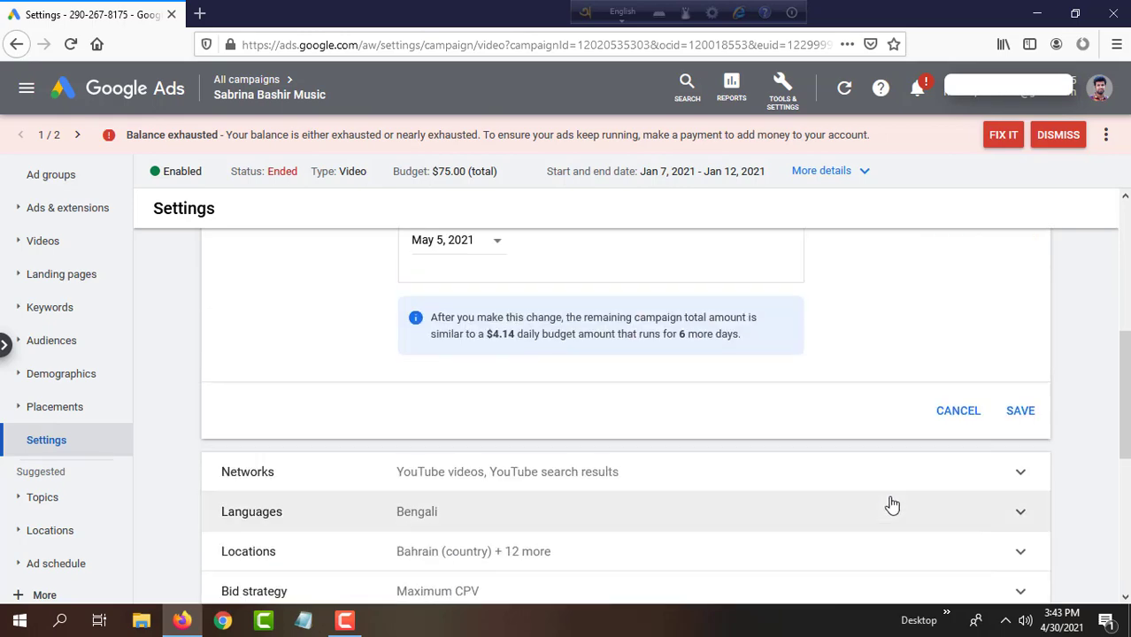
click(1020, 413)
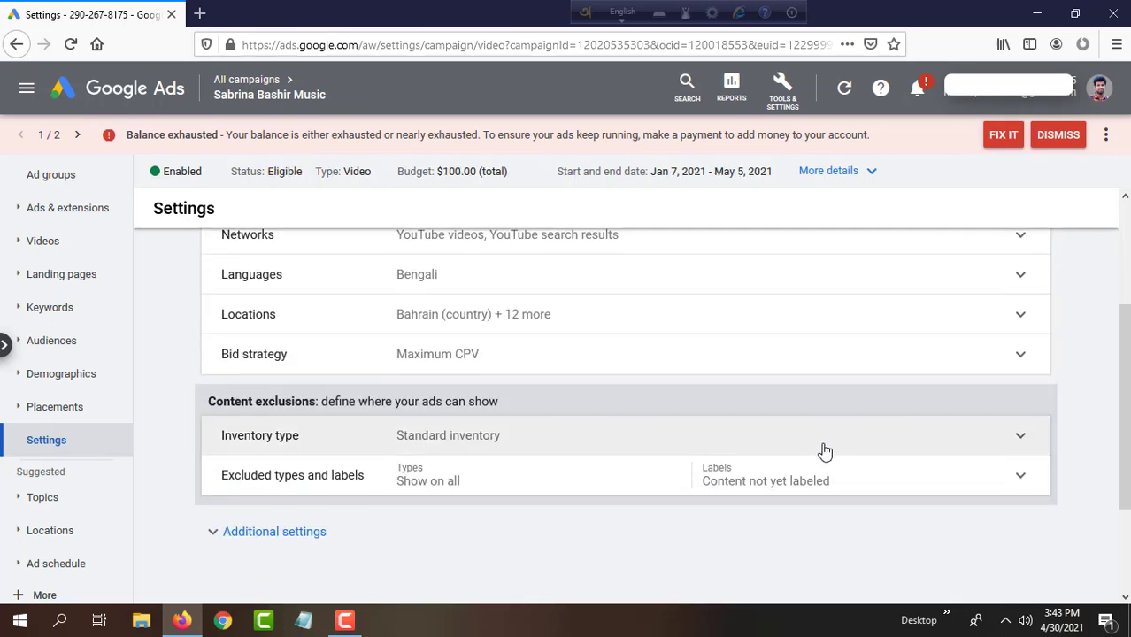
Step: Check the campaign's status, total budget and end date in its settings overview
scroll(820, 453, up, 1)
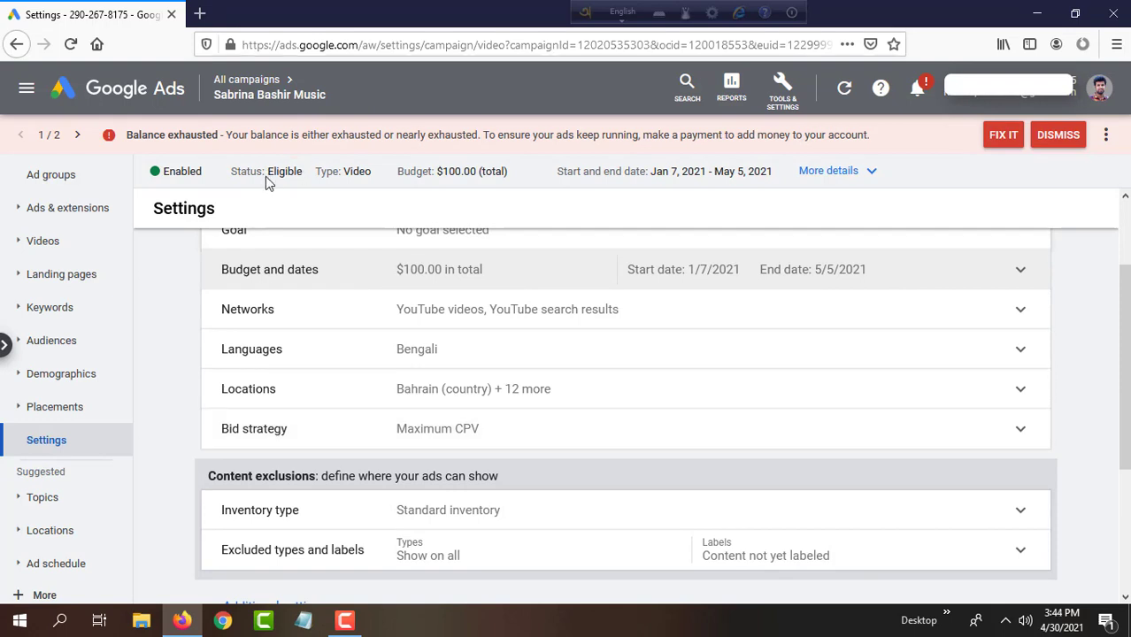
drag(269, 174, 303, 174)
scroll(526, 341, up, 1)
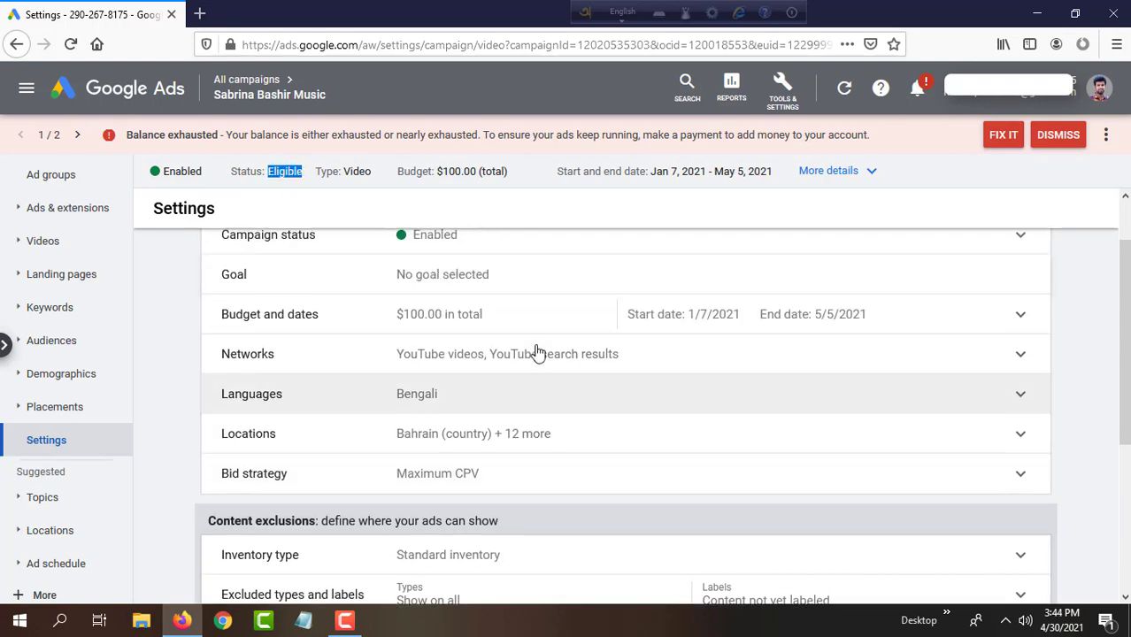
scroll(454, 260, up, 1)
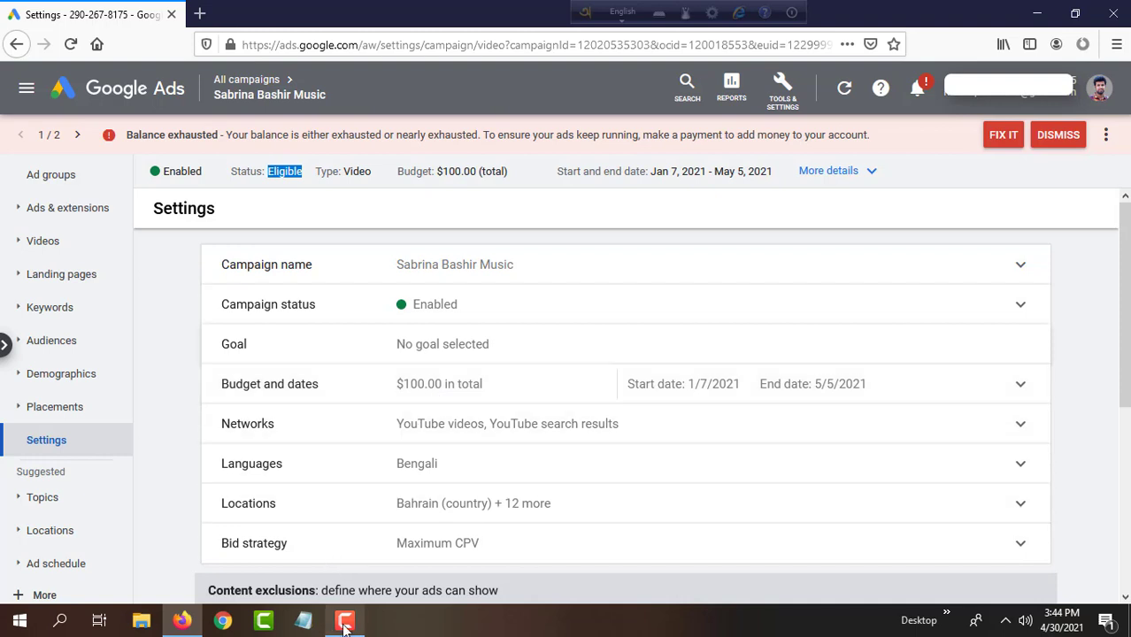
mouse_move(345, 623)
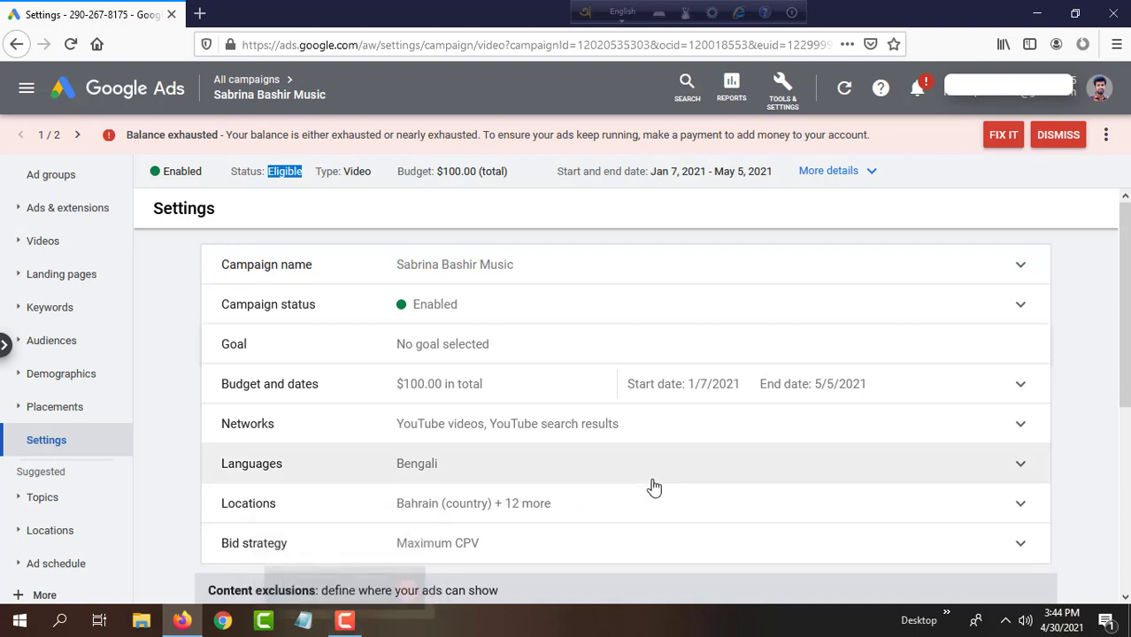